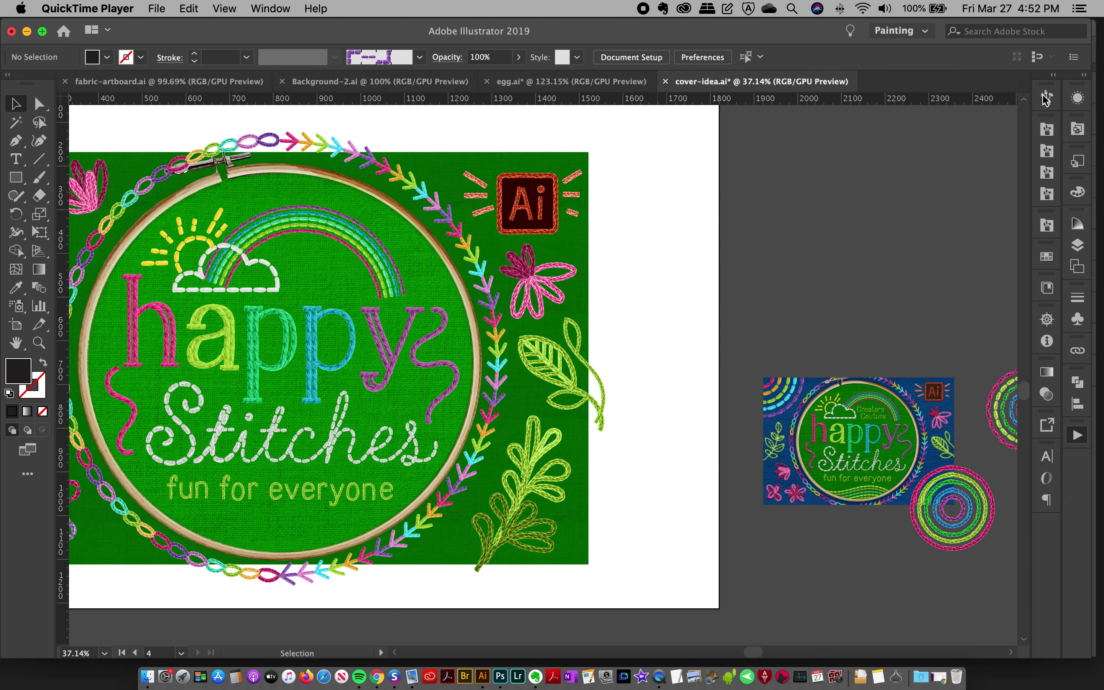
Step: Bring the Illustrator window with cover-idea.ai forward and collapse the floating Actions panel
{"action": "left_click", "coordinate": [1047, 99]}
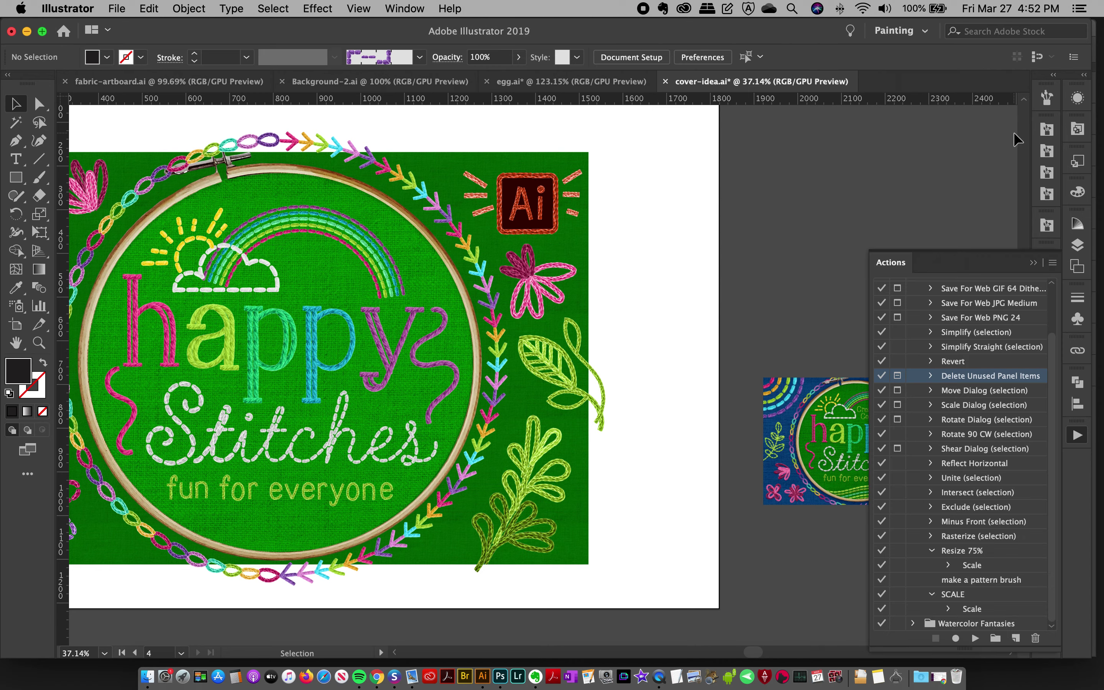
{"action": "left_click", "coordinate": [1078, 436]}
{"action": "scroll", "coordinate": [771, 292], "scroll_direction": "left", "scroll_amount": 4}
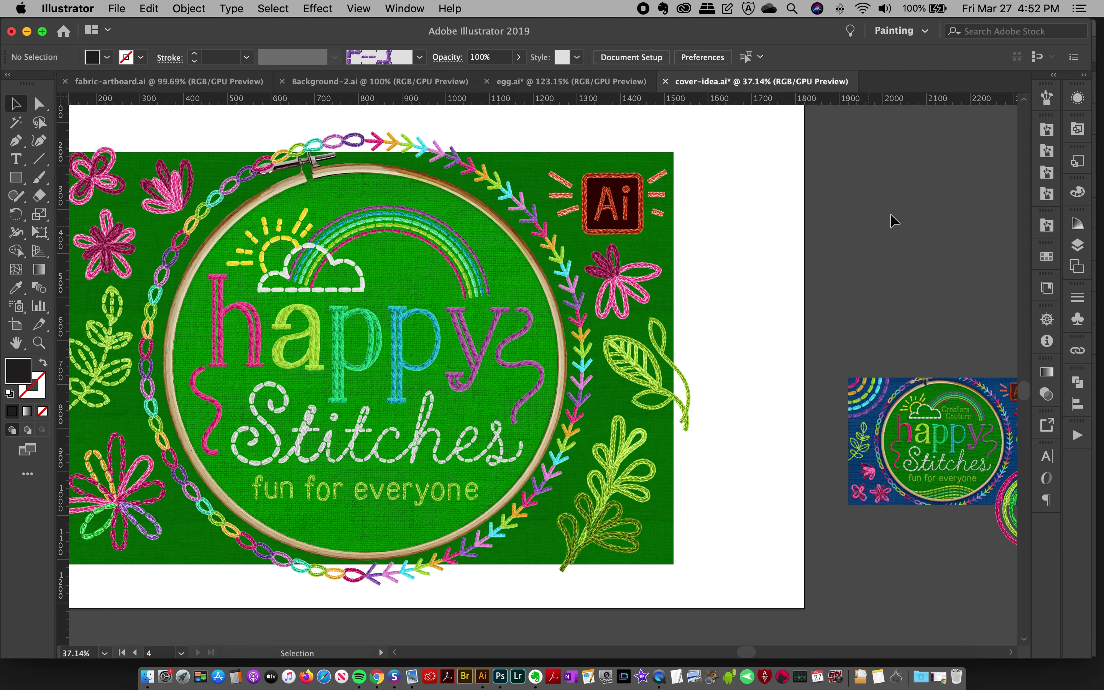
Step: Browse the 02 and 03 stitch brush libraries, close them, and dismiss the panel list
{"action": "left_click", "coordinate": [1047, 129]}
{"action": "left_click", "coordinate": [1048, 150]}
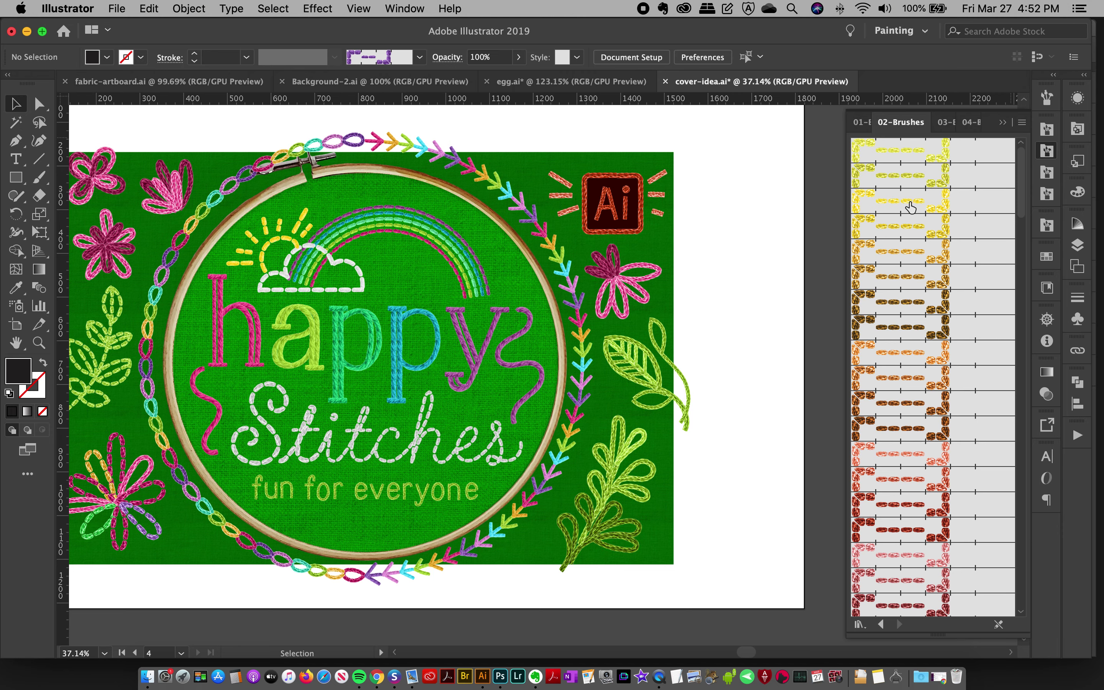
{"action": "left_click", "coordinate": [1049, 172]}
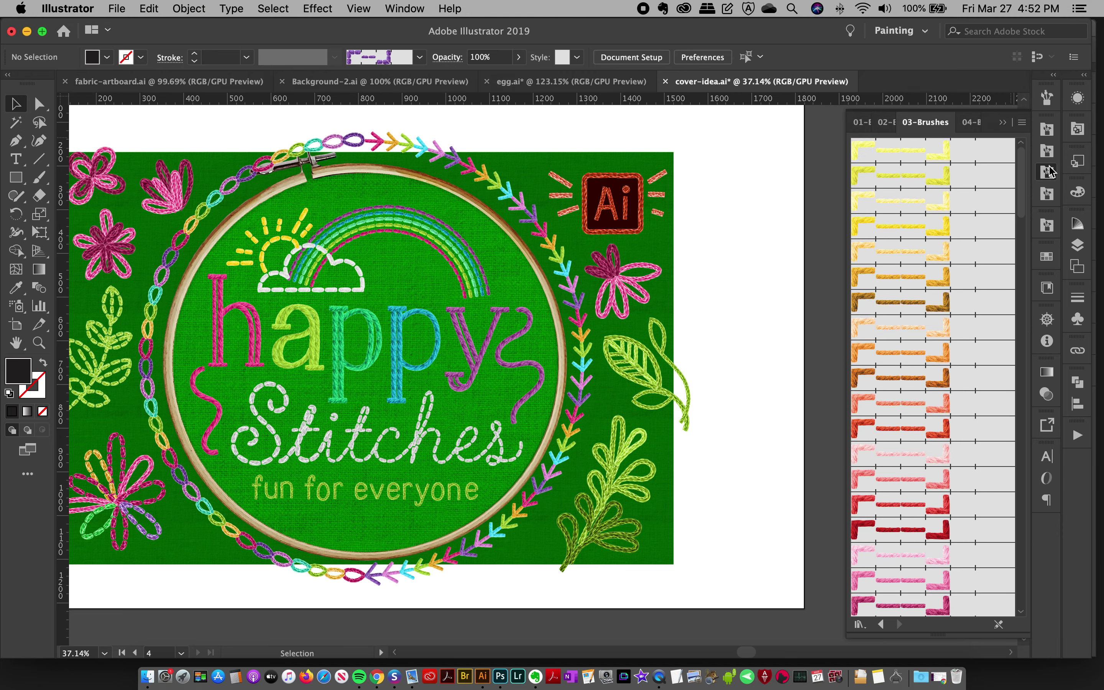
{"action": "left_click", "coordinate": [1049, 171]}
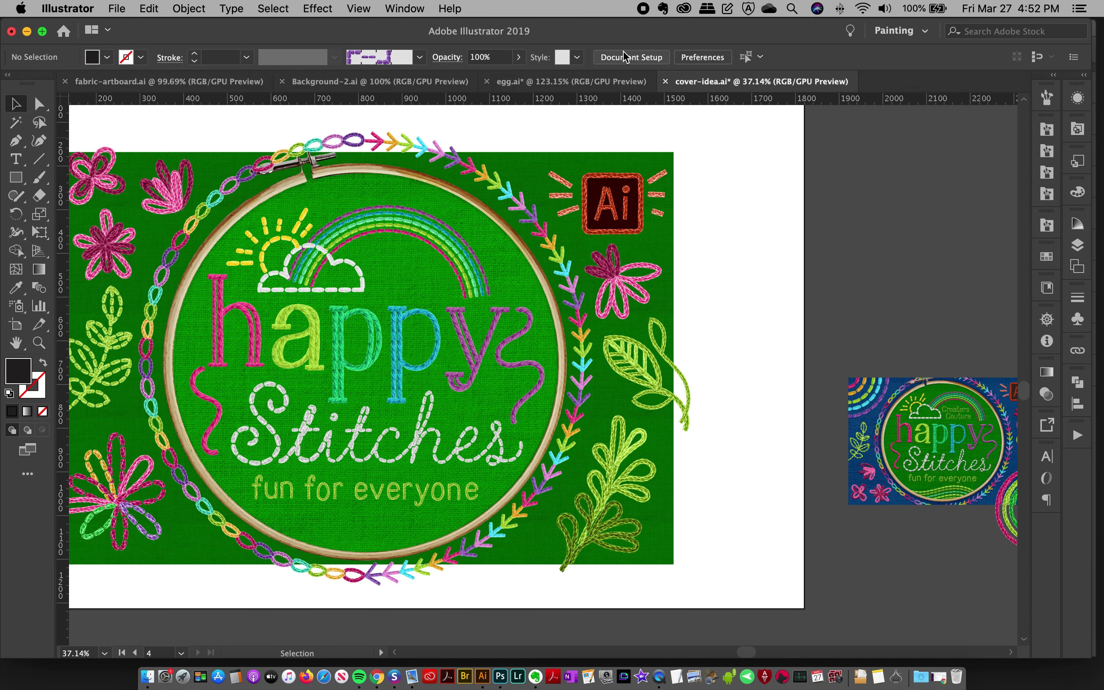
{"action": "left_click", "coordinate": [413, 7]}
{"action": "left_click", "coordinate": [413, 7]}
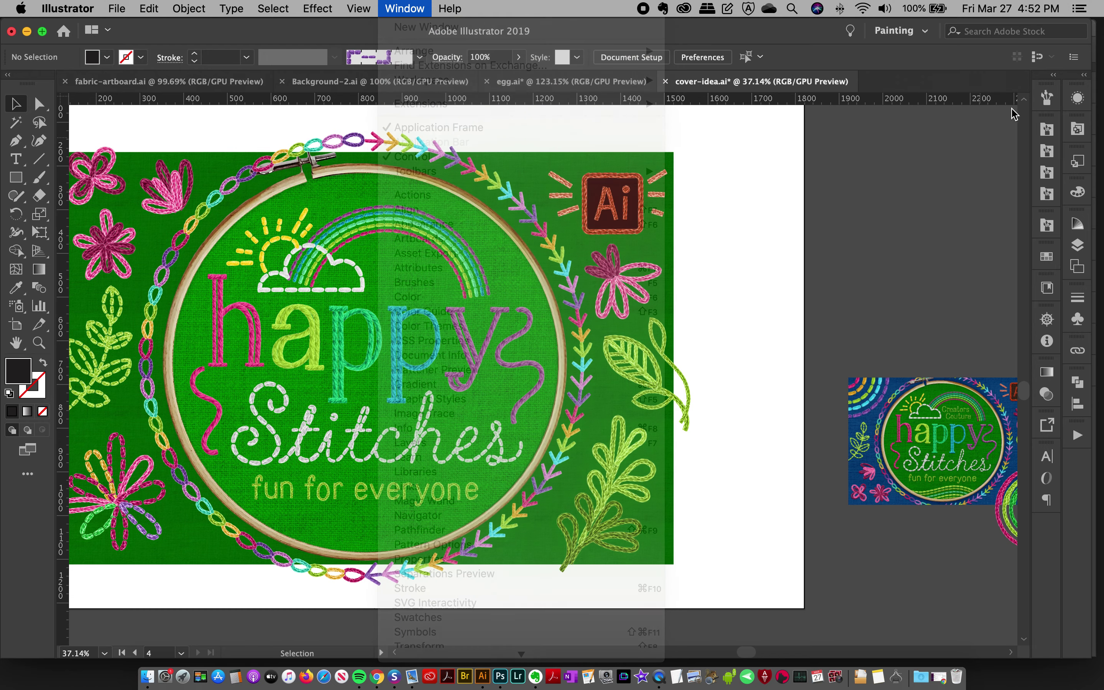
Step: Show the document's Brushes panel and scroll through its colourful stitch brushes
{"action": "left_click", "coordinate": [1048, 97]}
{"action": "scroll", "coordinate": [985, 378], "scroll_direction": "down", "scroll_amount": 10}
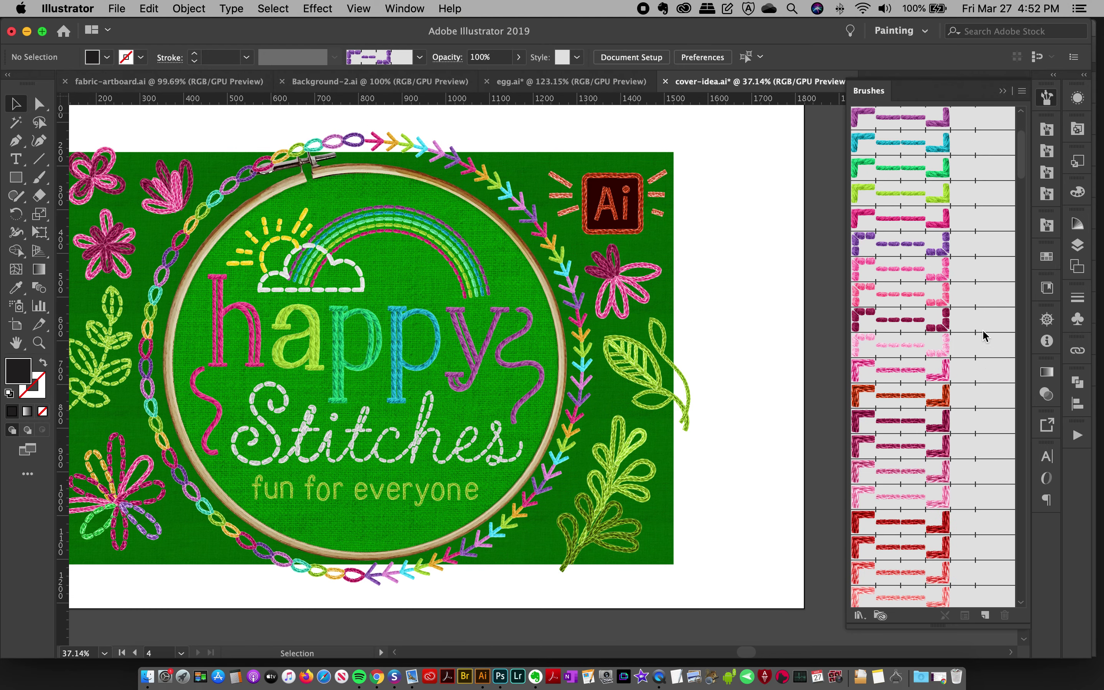
{"action": "scroll", "coordinate": [943, 302], "scroll_direction": "down", "scroll_amount": 12}
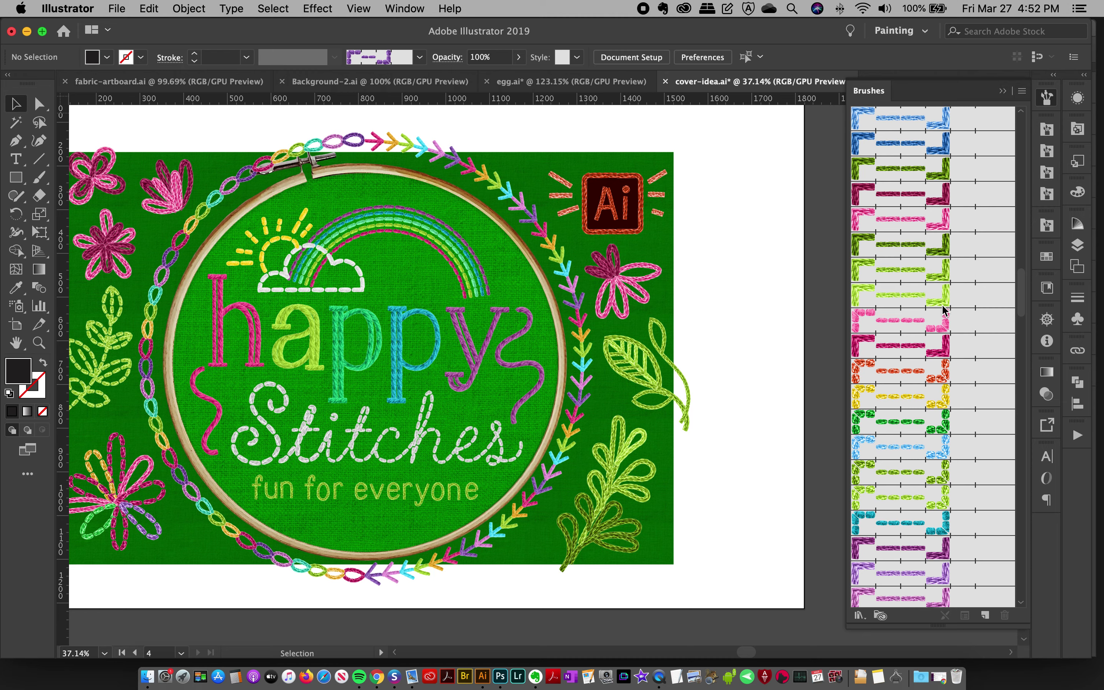
{"action": "scroll", "coordinate": [946, 313], "scroll_direction": "down", "scroll_amount": 12}
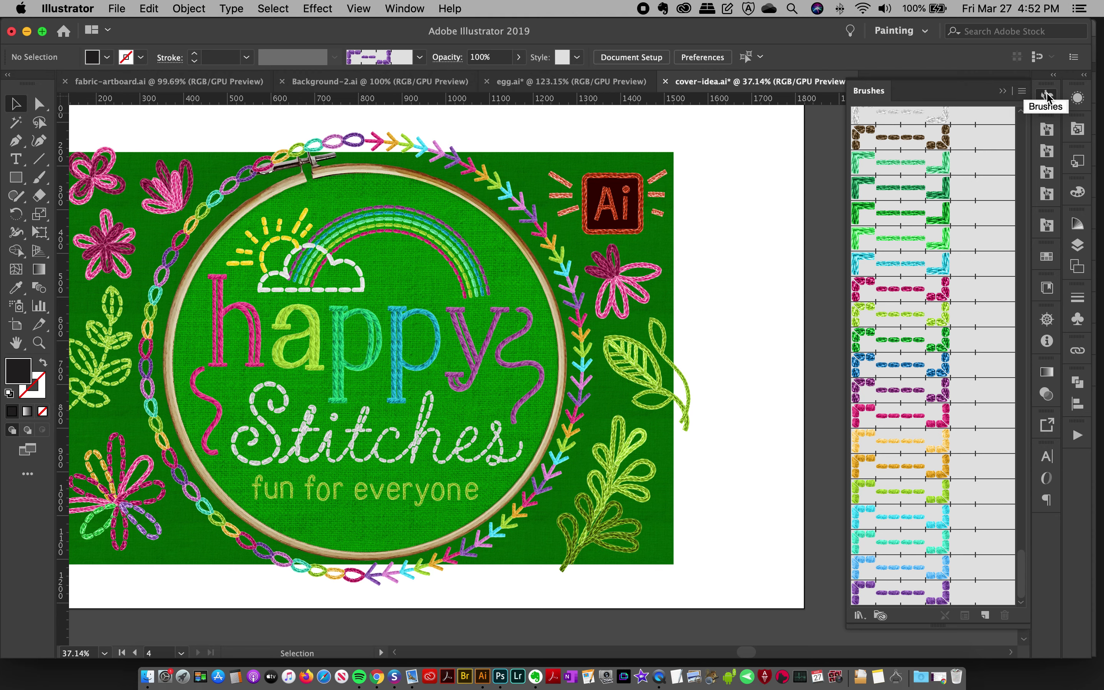
Step: From the Actions panel, play Delete Unused Panel Items and answer Yes to deleting unused brushes
{"action": "left_click", "coordinate": [1048, 96]}
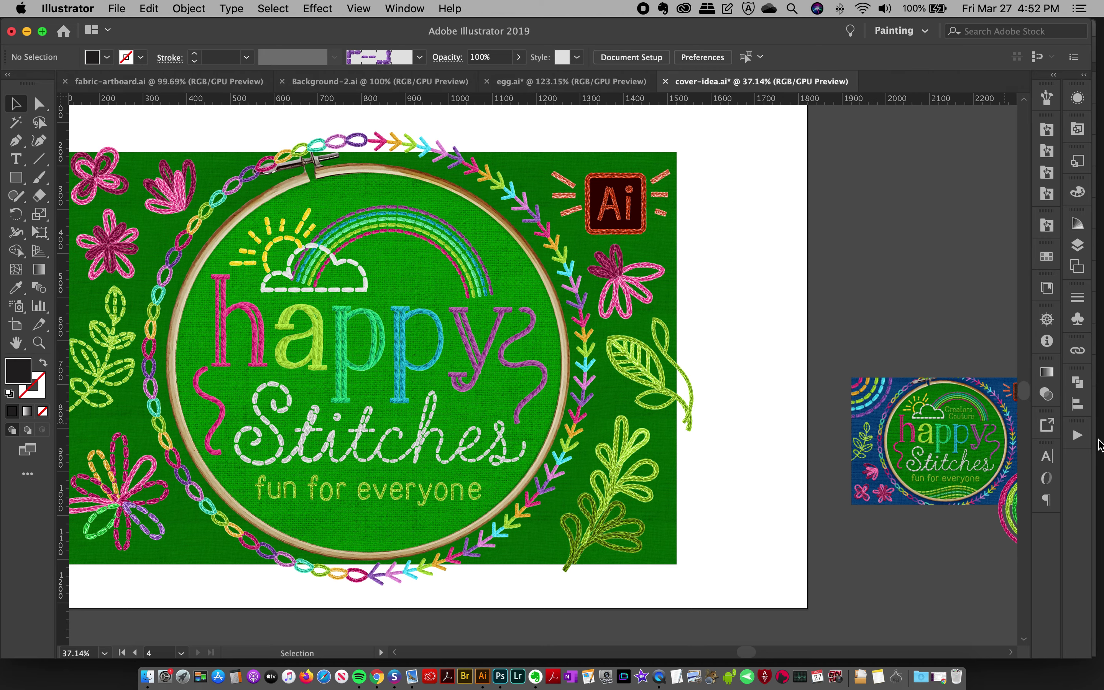
{"action": "left_click", "coordinate": [1078, 437]}
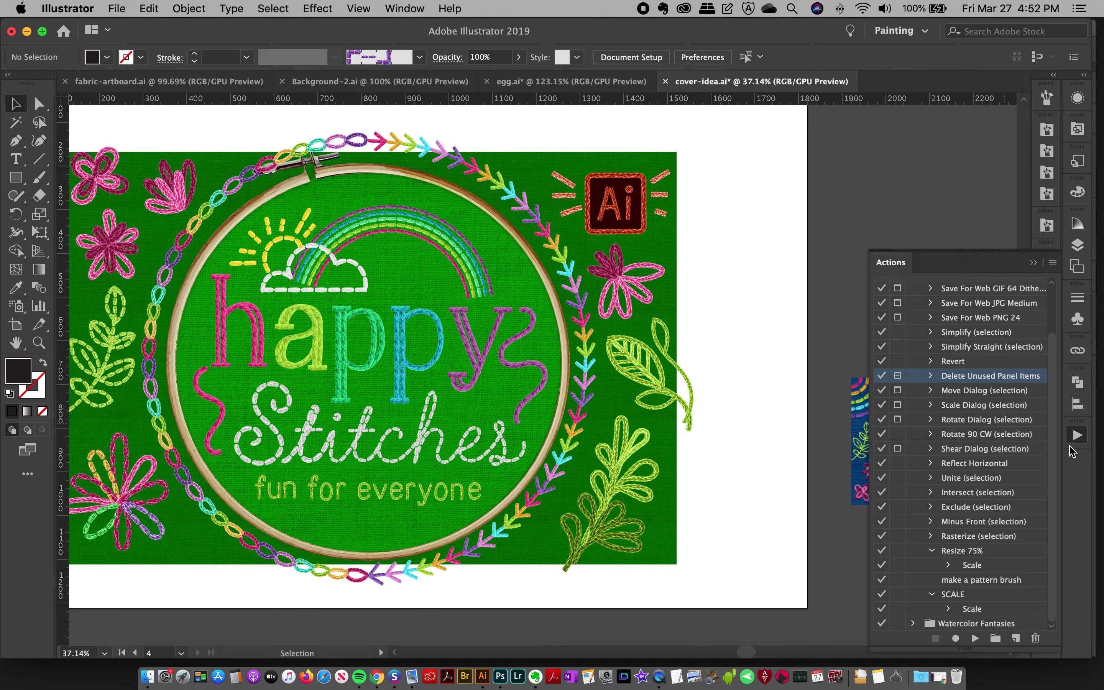
{"action": "scroll", "coordinate": [954, 459], "scroll_direction": "up", "scroll_amount": 2}
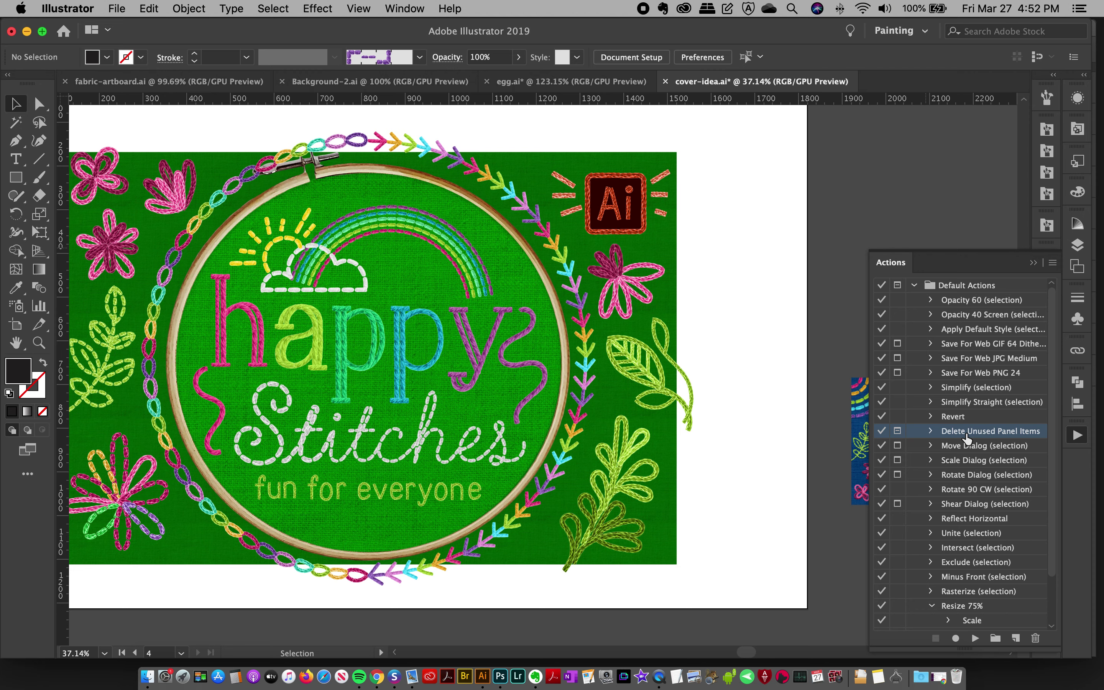
{"action": "left_click", "coordinate": [932, 431]}
{"action": "scroll", "coordinate": [975, 472], "scroll_direction": "down", "scroll_amount": 2}
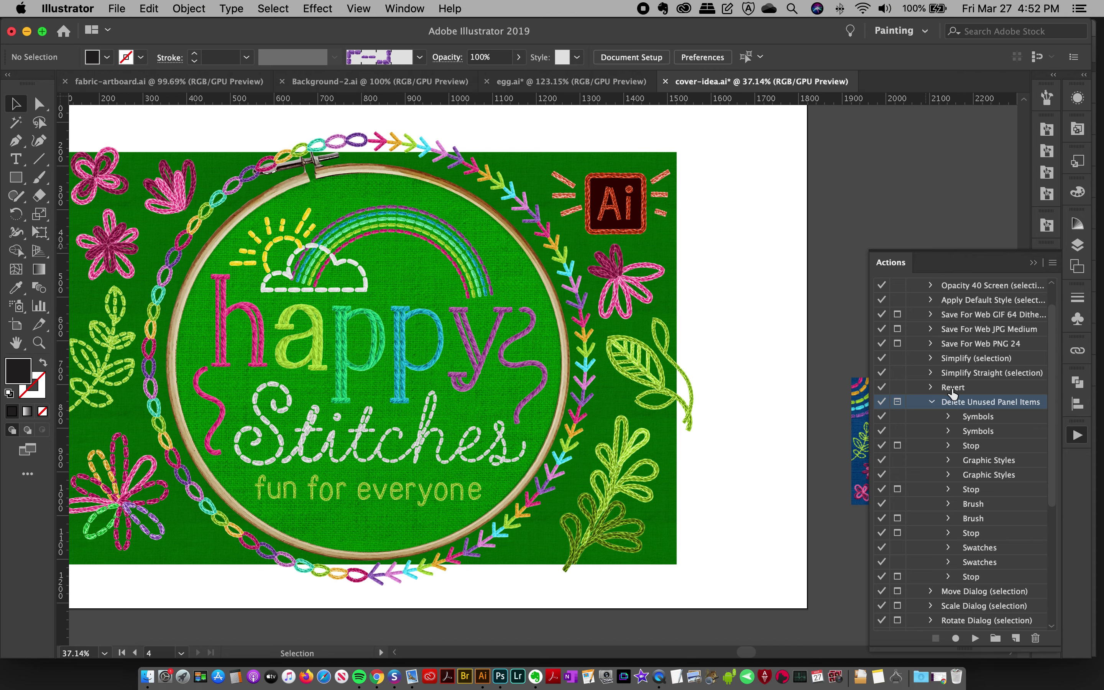
{"action": "left_click", "coordinate": [976, 639]}
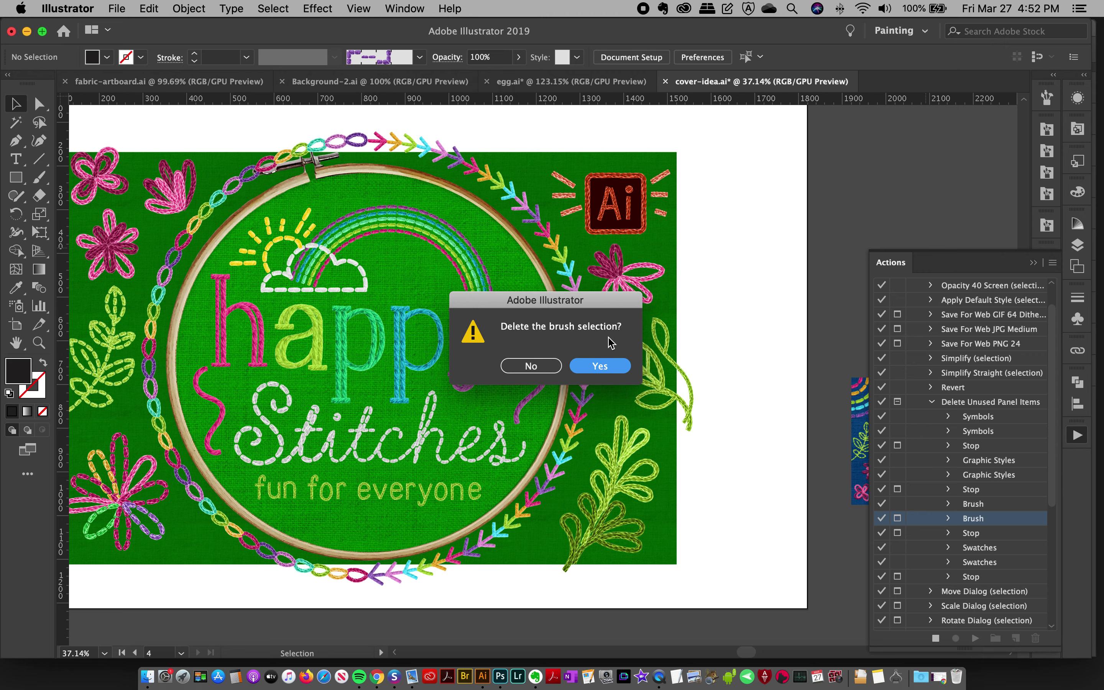
{"action": "left_click", "coordinate": [600, 368]}
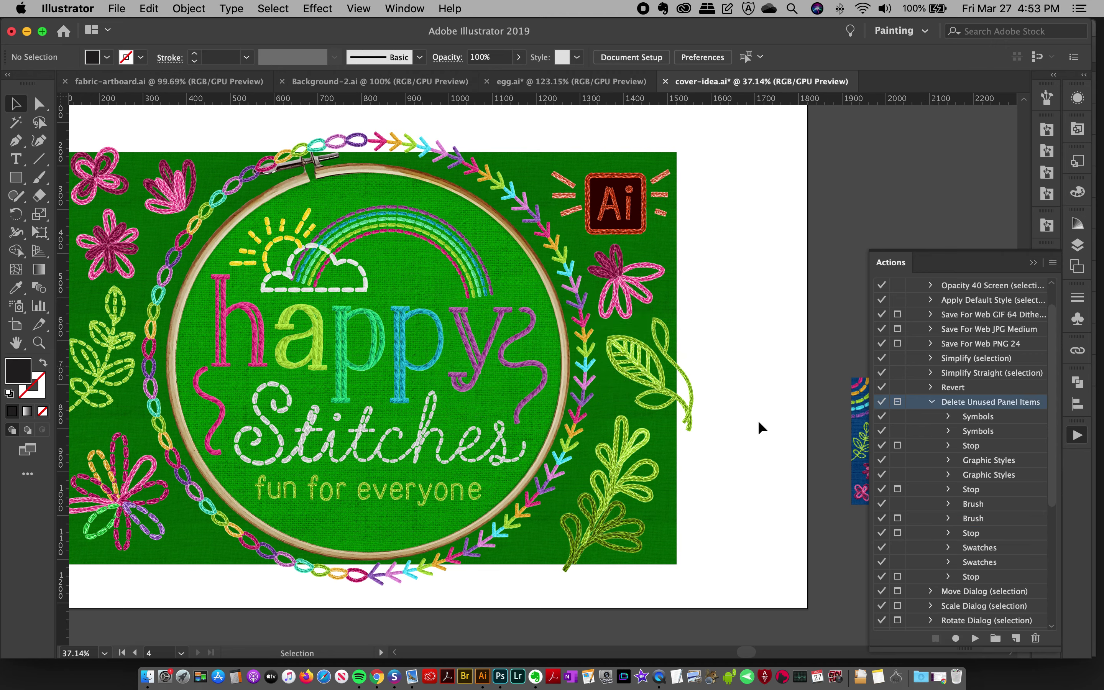
{"action": "left_click", "coordinate": [1078, 435]}
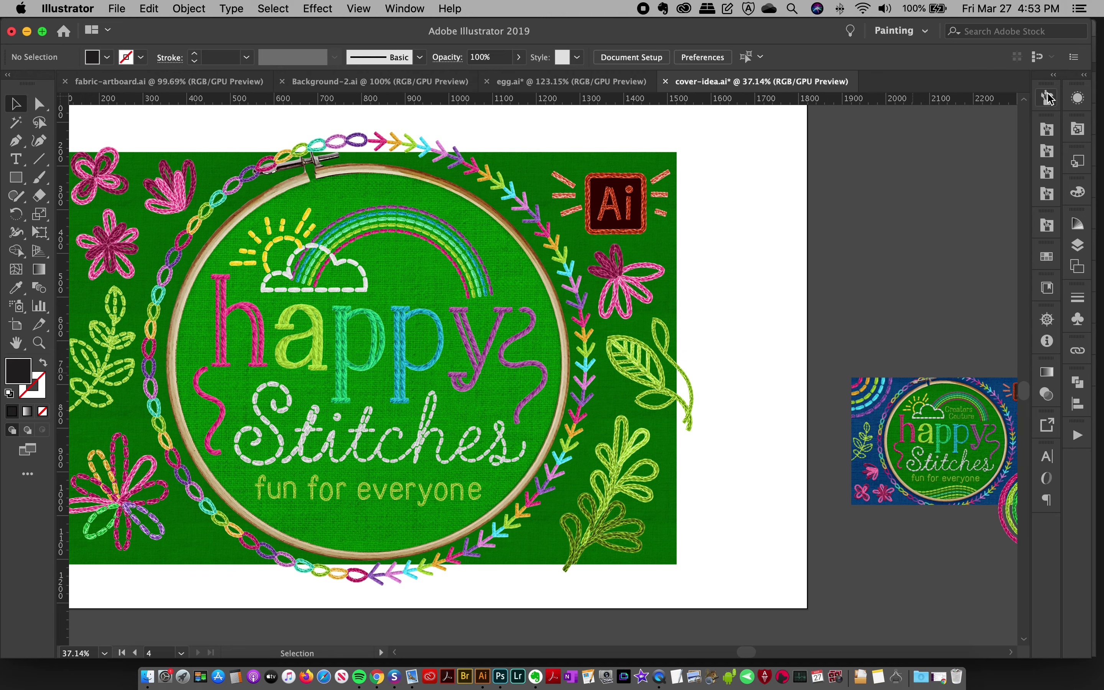
{"action": "left_click", "coordinate": [1048, 97]}
{"action": "scroll", "coordinate": [924, 306], "scroll_direction": "down", "scroll_amount": 10}
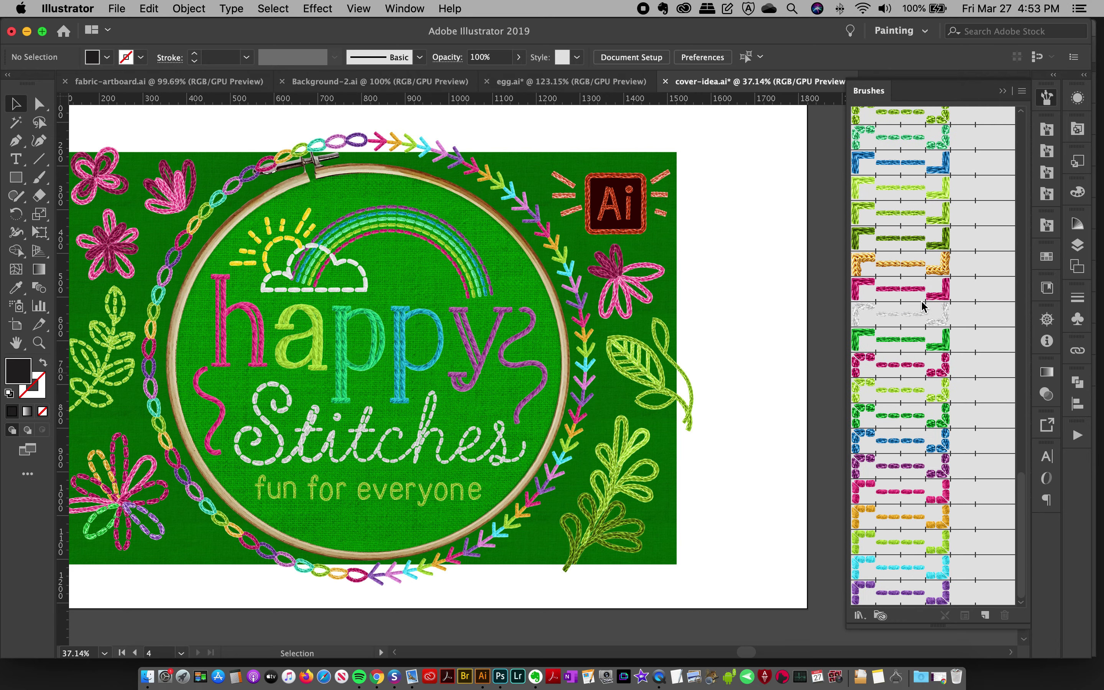
{"action": "scroll", "coordinate": [924, 306], "scroll_direction": "up", "scroll_amount": 10}
{"action": "scroll", "coordinate": [924, 306], "scroll_direction": "down", "scroll_amount": 10}
{"action": "scroll", "coordinate": [924, 306], "scroll_direction": "up", "scroll_amount": 10}
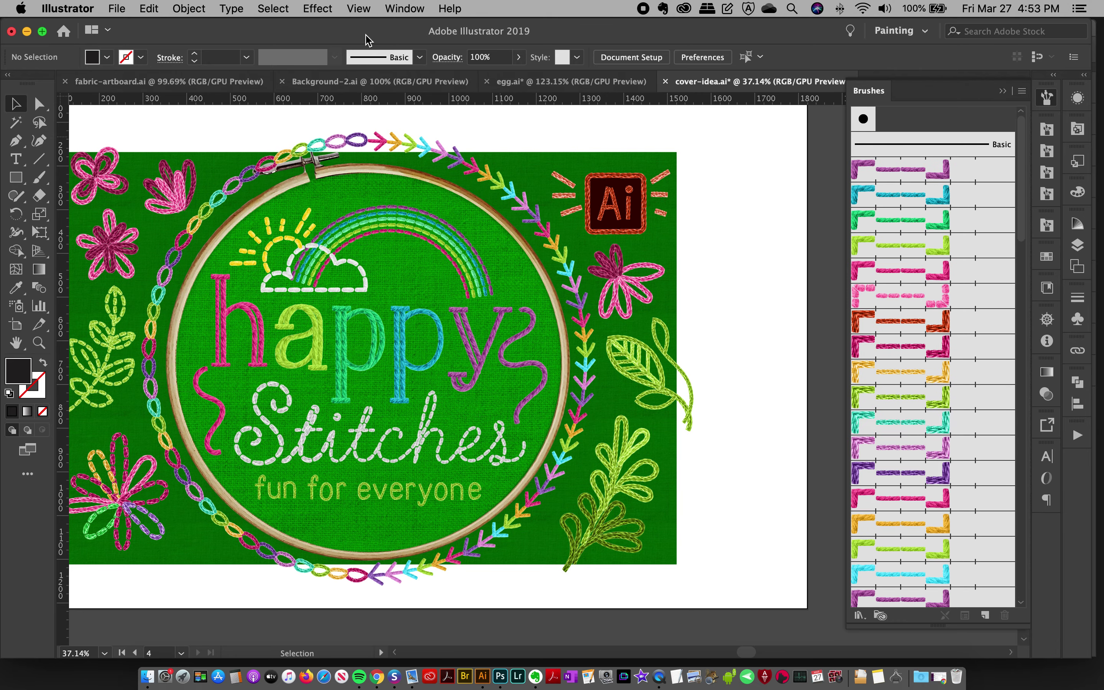
{"action": "left_click", "coordinate": [151, 8]}
{"action": "left_click", "coordinate": [158, 27]}
{"action": "left_click", "coordinate": [155, 8]}
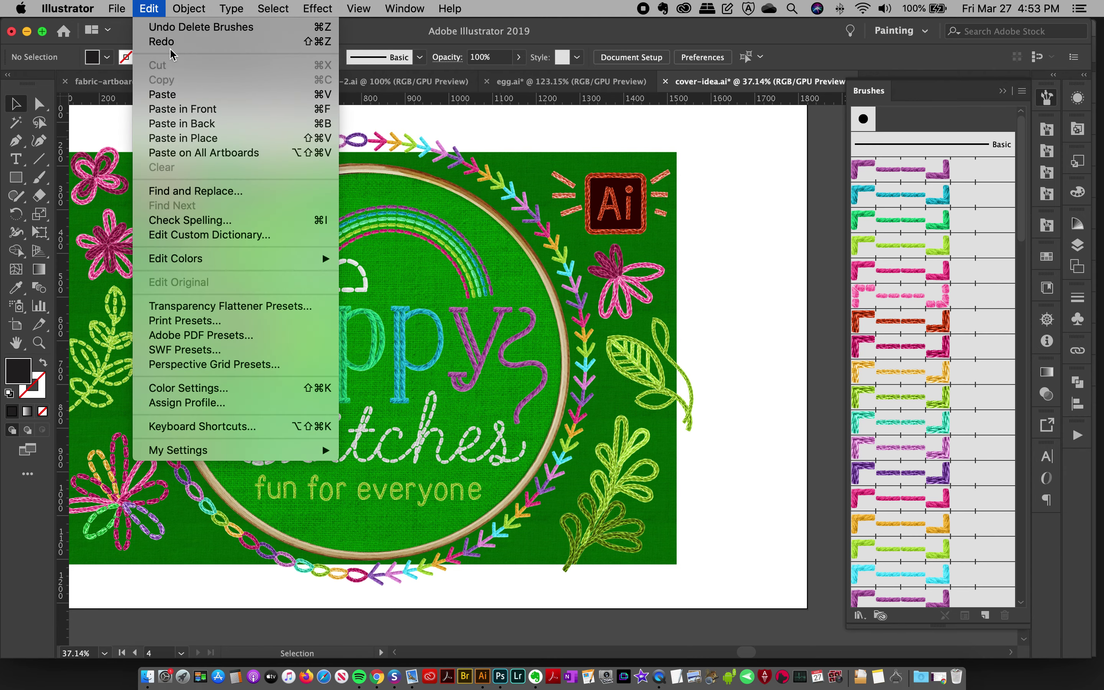
{"action": "left_click", "coordinate": [164, 27]}
{"action": "left_click", "coordinate": [151, 8]}
{"action": "left_click", "coordinate": [173, 26]}
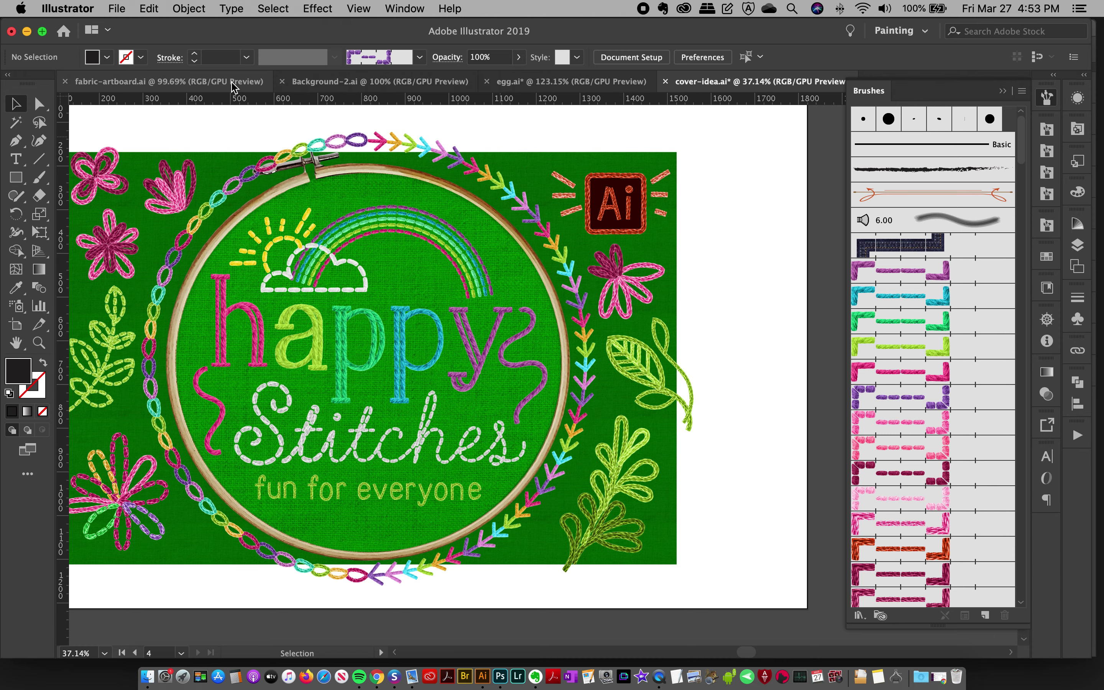
{"action": "left_click", "coordinate": [155, 7]}
{"action": "left_click", "coordinate": [159, 28]}
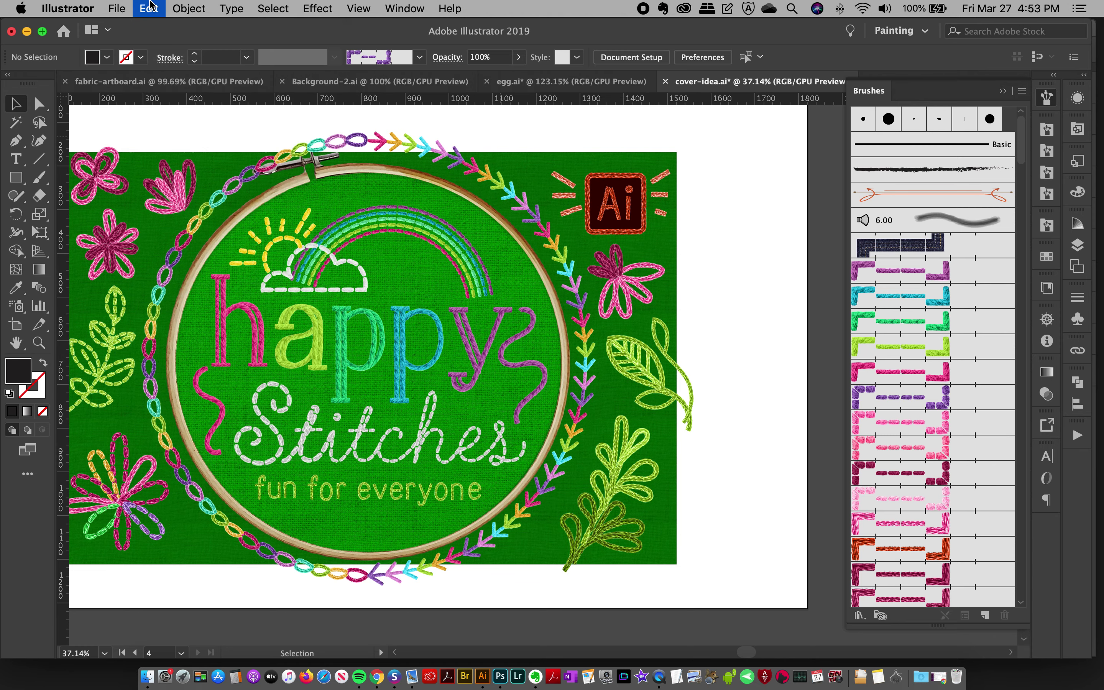
{"action": "left_click", "coordinate": [152, 6]}
{"action": "left_click", "coordinate": [173, 26]}
{"action": "left_click", "coordinate": [1047, 97]}
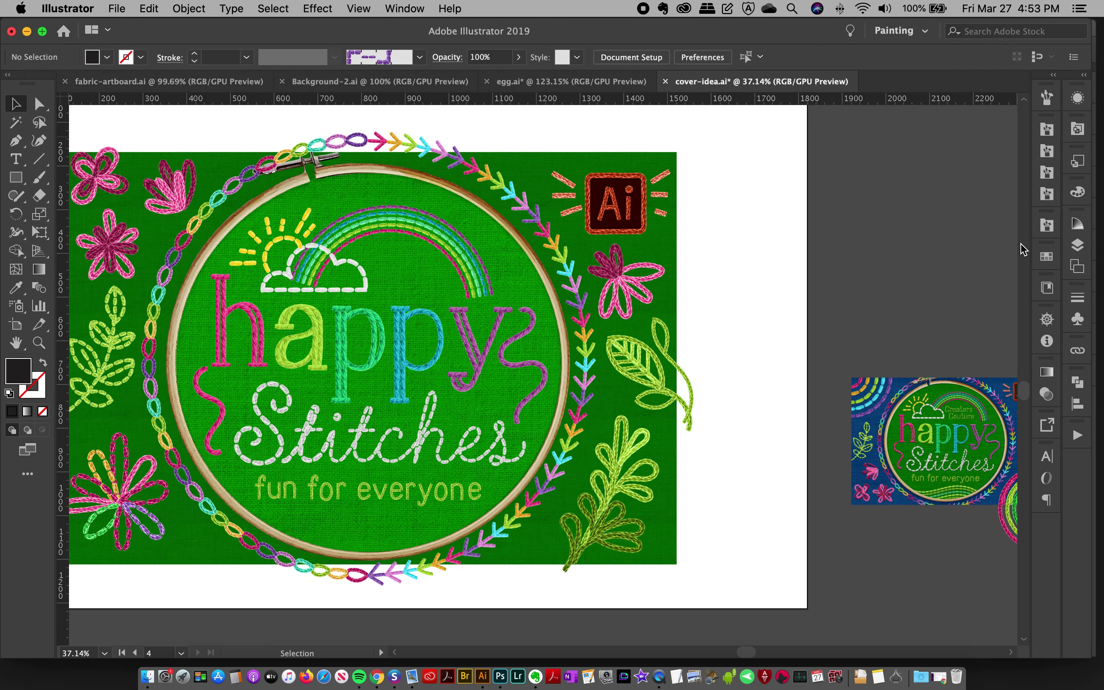
{"action": "left_click", "coordinate": [1078, 435]}
{"action": "left_click", "coordinate": [1077, 435]}
{"action": "left_click", "coordinate": [1048, 98]}
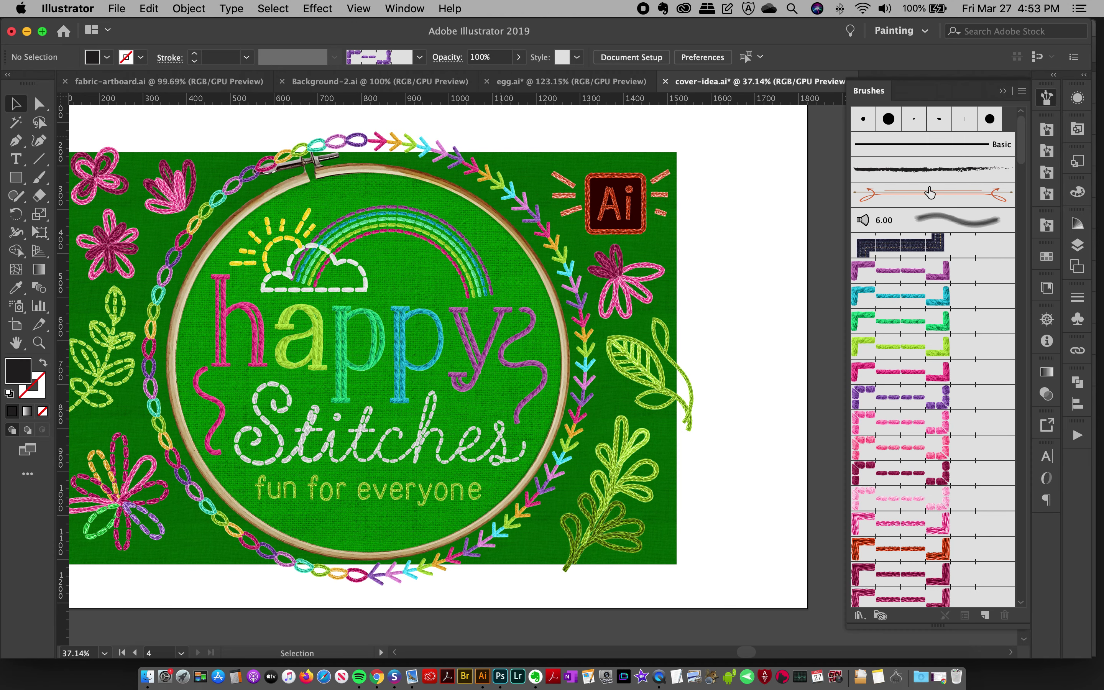
{"action": "left_click", "coordinate": [1048, 98]}
{"action": "left_click", "coordinate": [1047, 267]}
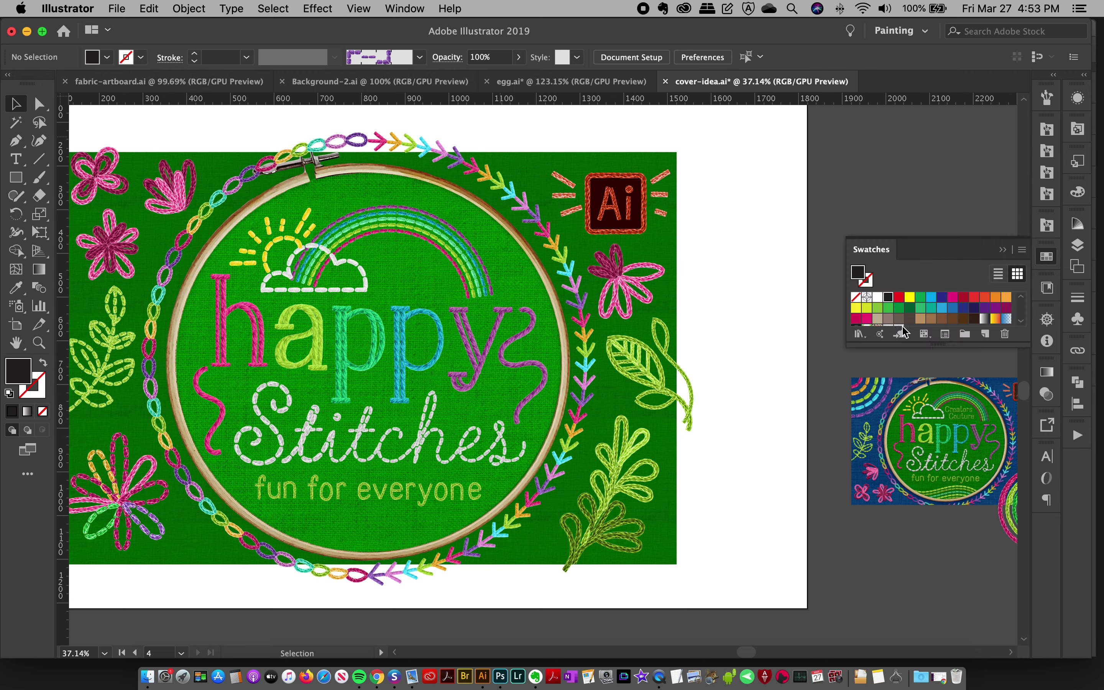
{"action": "left_click_drag", "start_coordinate": [938, 352], "coordinate": [934, 397]}
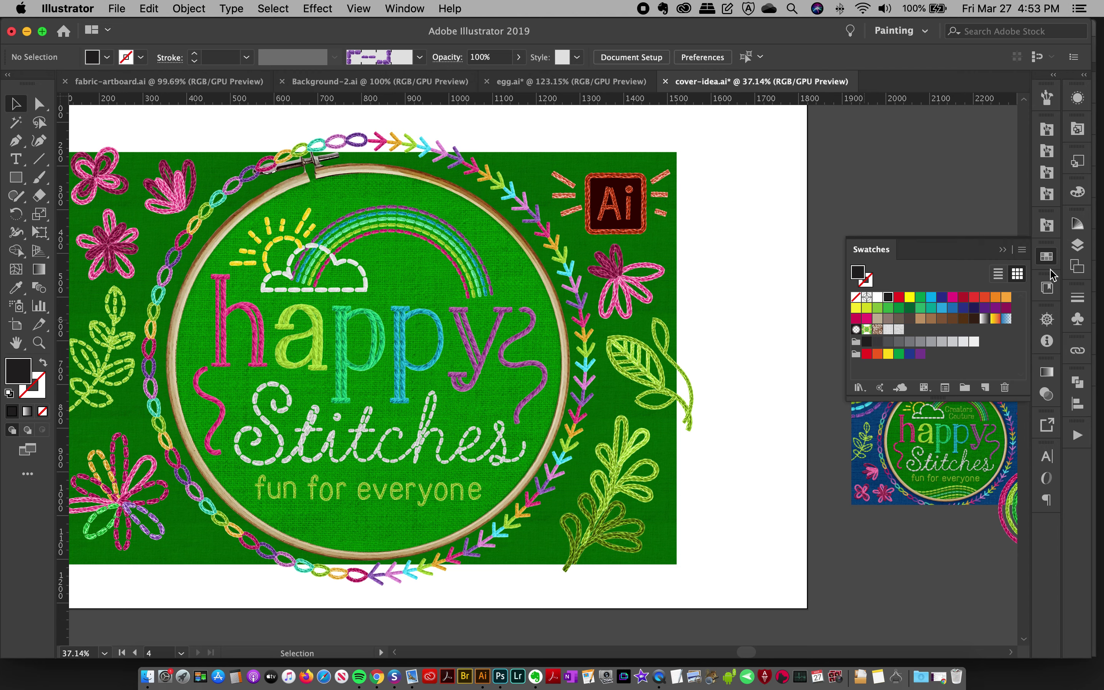
{"action": "left_click", "coordinate": [1022, 250]}
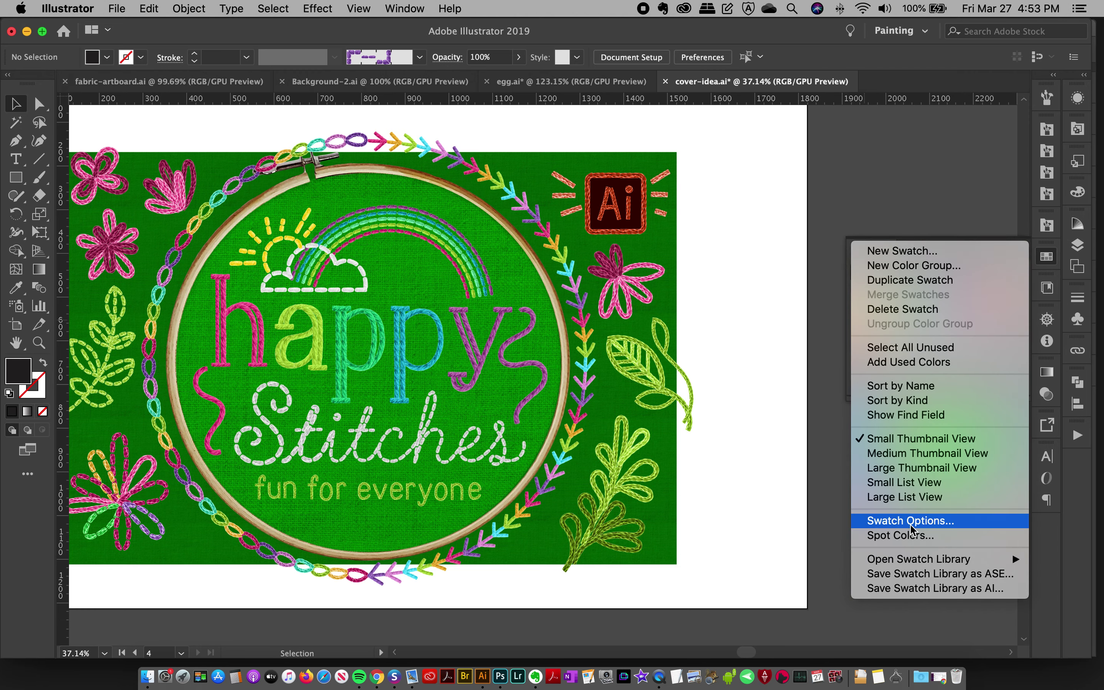
{"action": "left_click", "coordinate": [1056, 258]}
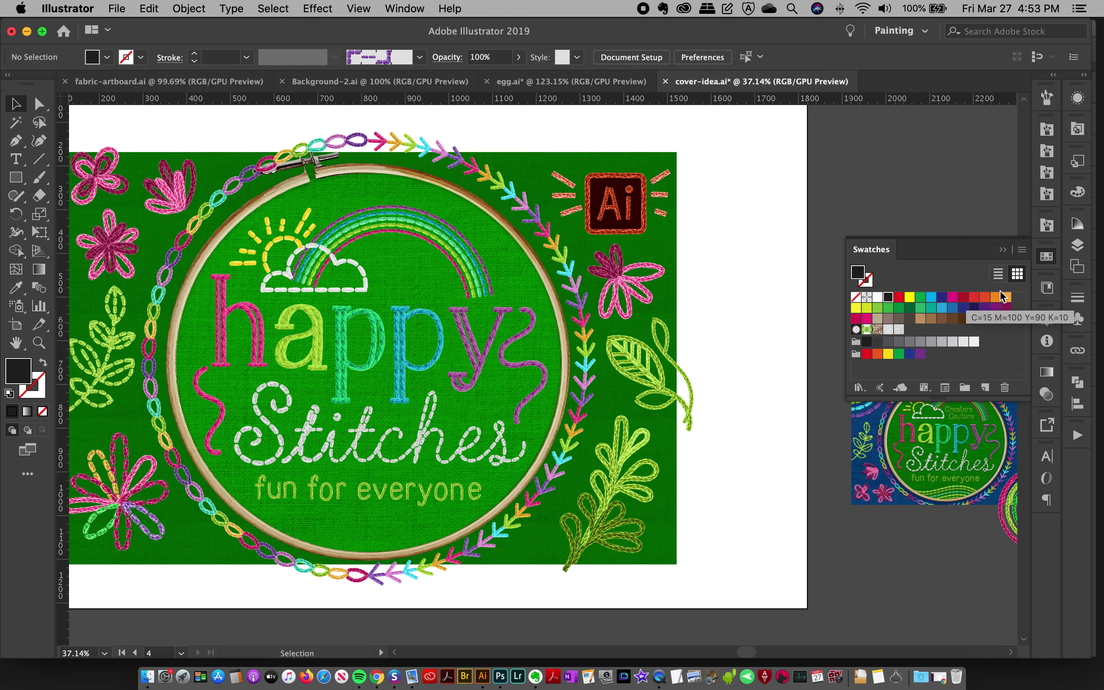
{"action": "left_click", "coordinate": [1048, 256]}
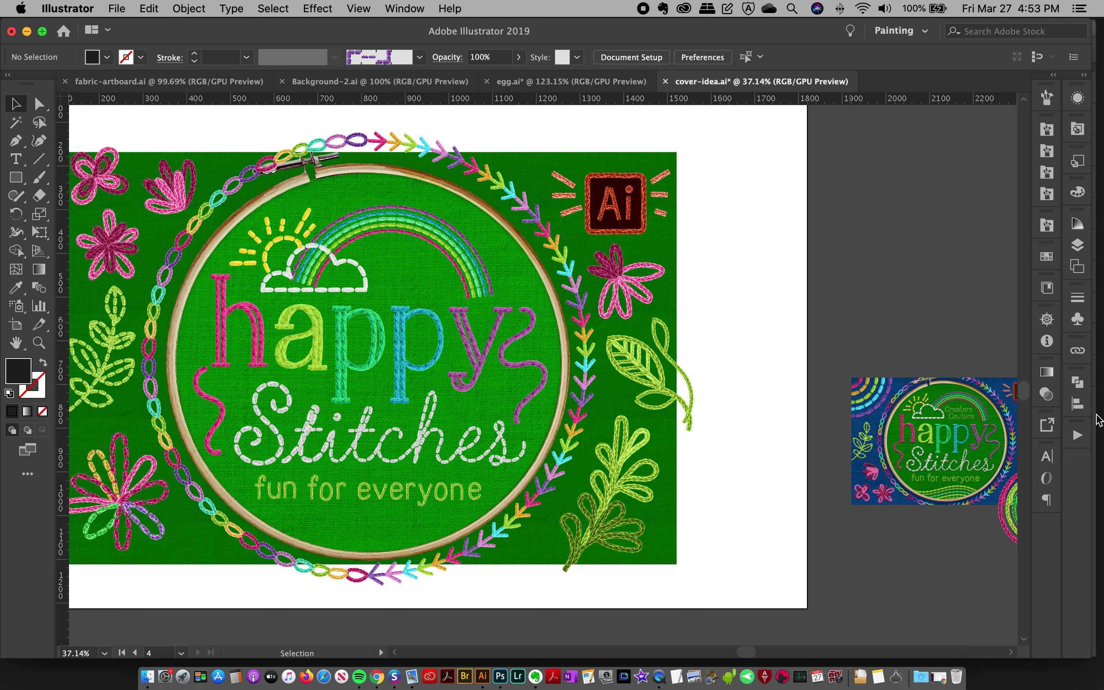
Step: Run only the Brush step of Delete Unused Panel Items, confirming the unused brush deletion
{"action": "left_click", "coordinate": [1078, 435]}
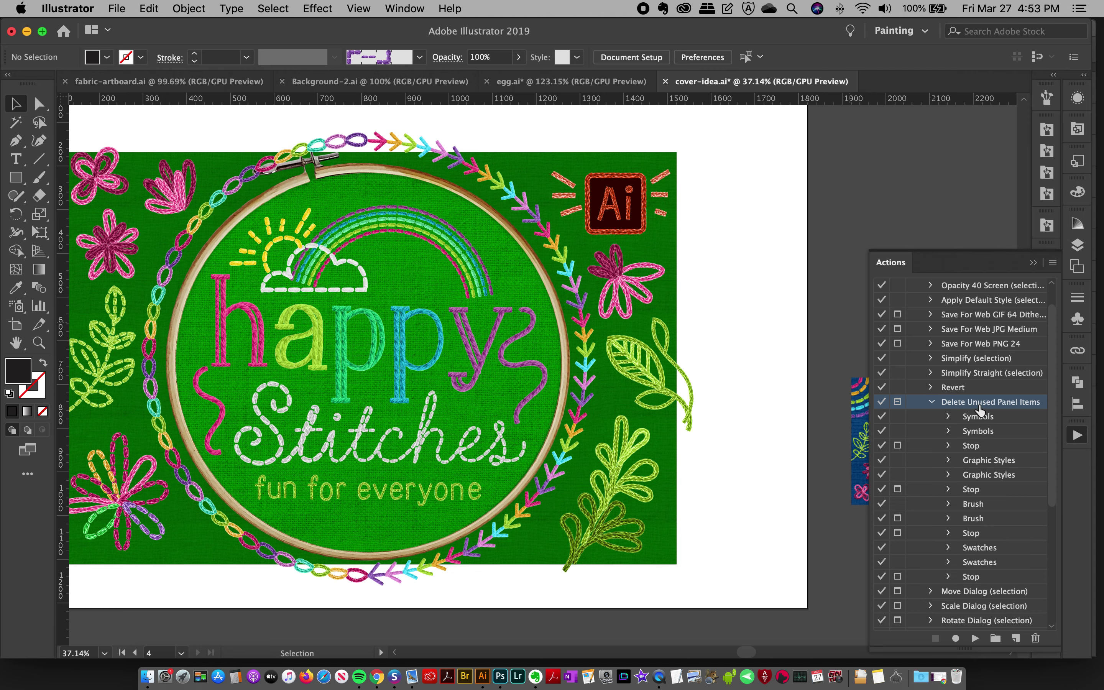
{"action": "left_click", "coordinate": [974, 505]}
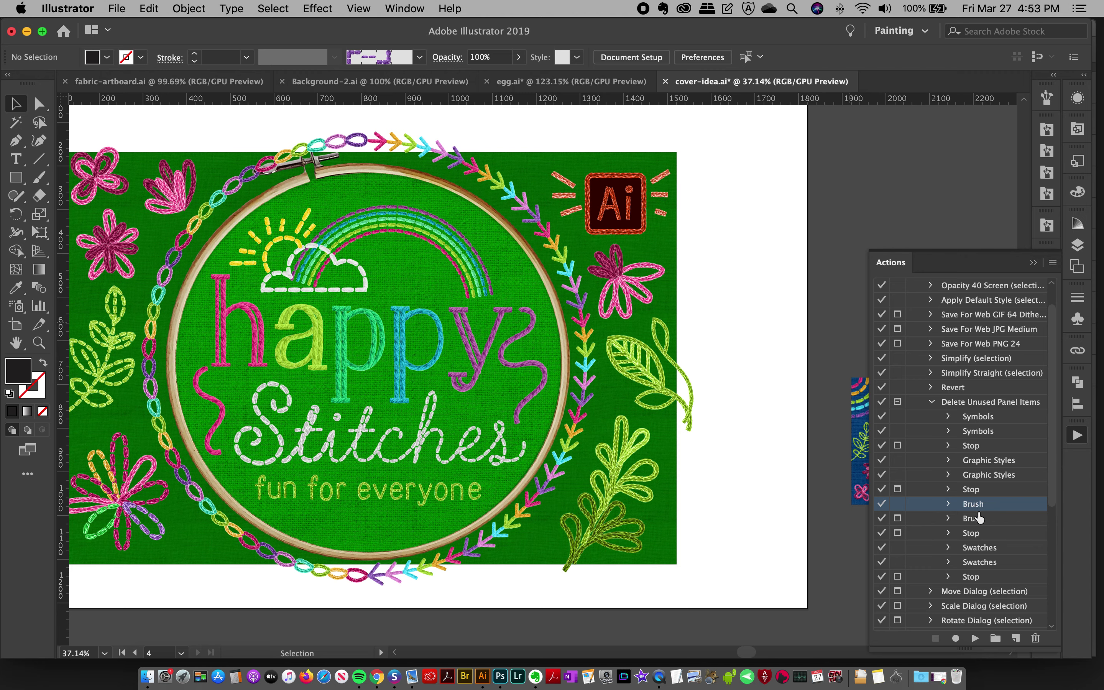
{"action": "double_click", "coordinate": [979, 520]}
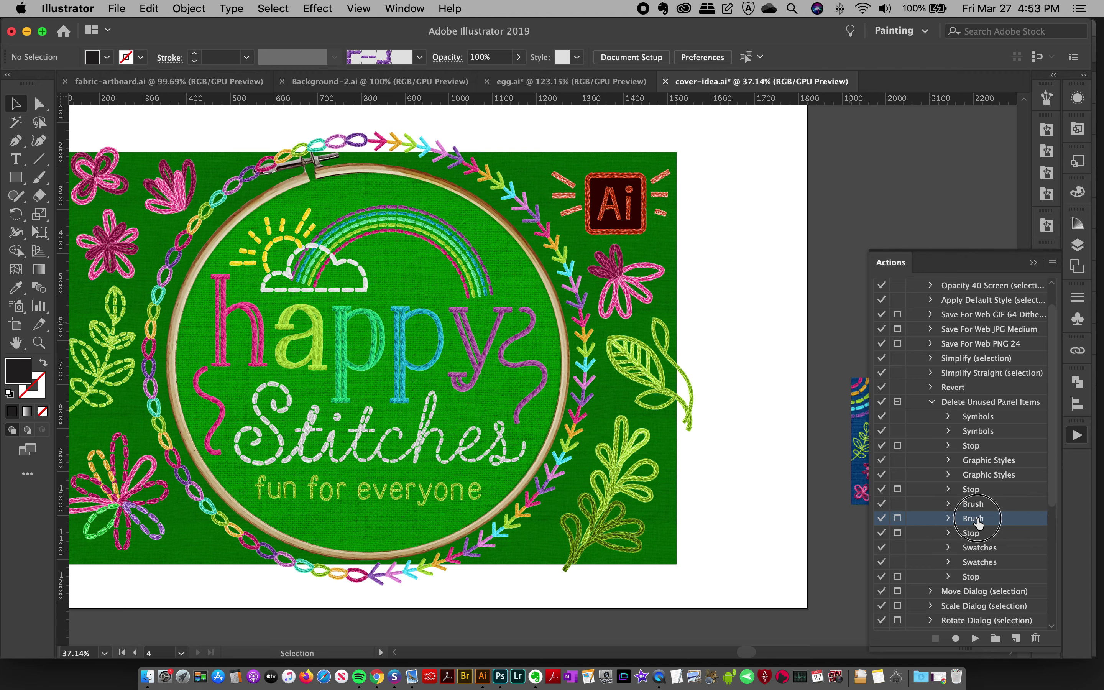
{"action": "left_click", "coordinate": [598, 367]}
{"action": "left_click", "coordinate": [1048, 100]}
Step: Close the Actions list and review the remaining brushes in the Brushes panel
{"action": "scroll", "coordinate": [967, 278], "scroll_direction": "down", "scroll_amount": 5}
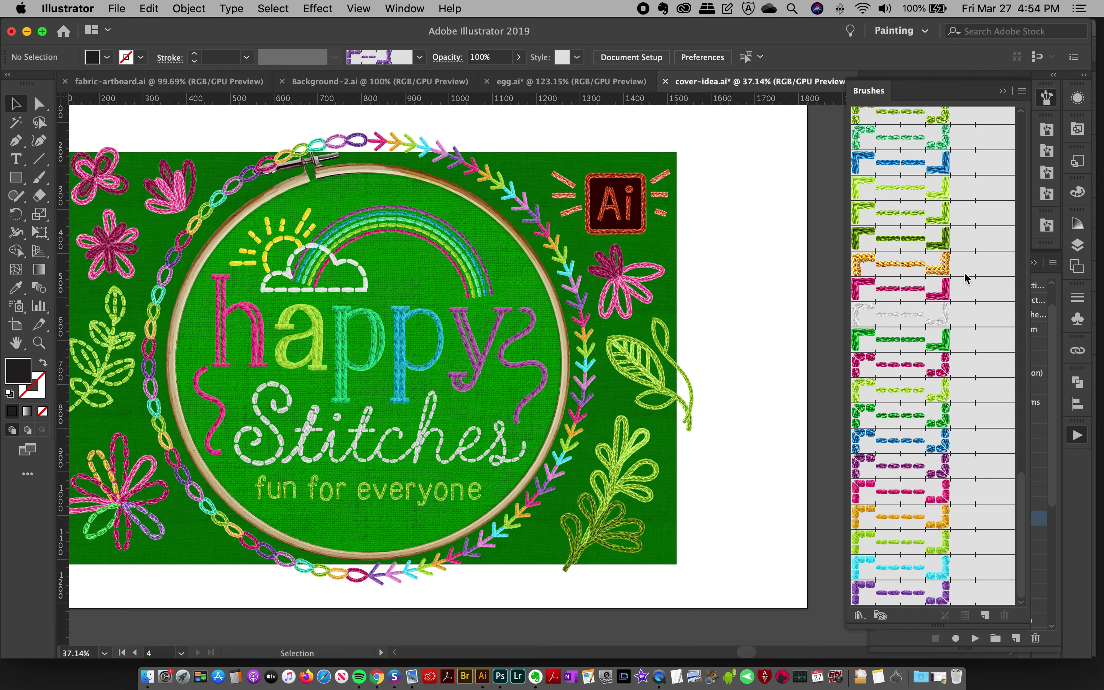
{"action": "scroll", "coordinate": [966, 281], "scroll_direction": "up", "scroll_amount": 10}
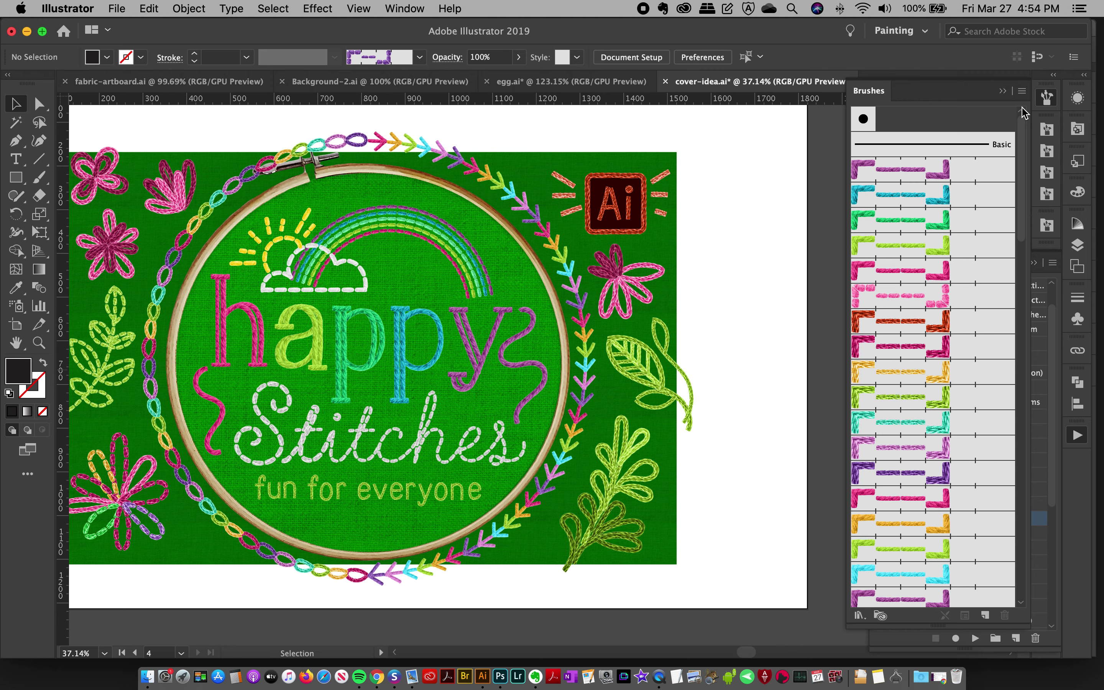
{"action": "left_click", "coordinate": [1048, 99]}
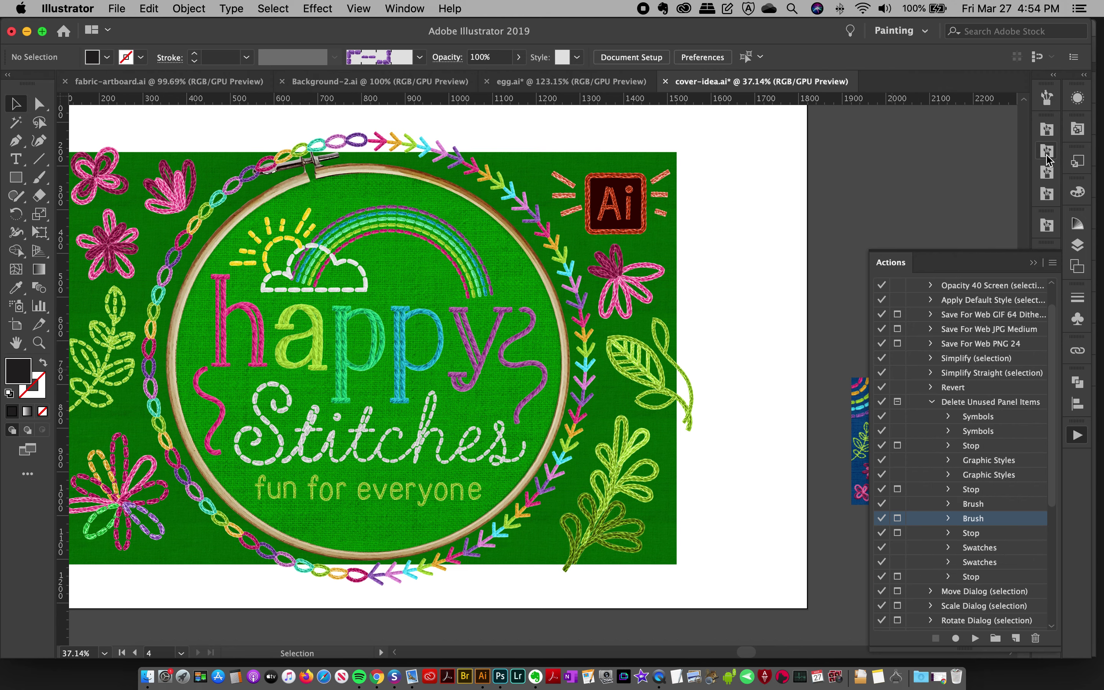
{"action": "left_click", "coordinate": [1078, 435]}
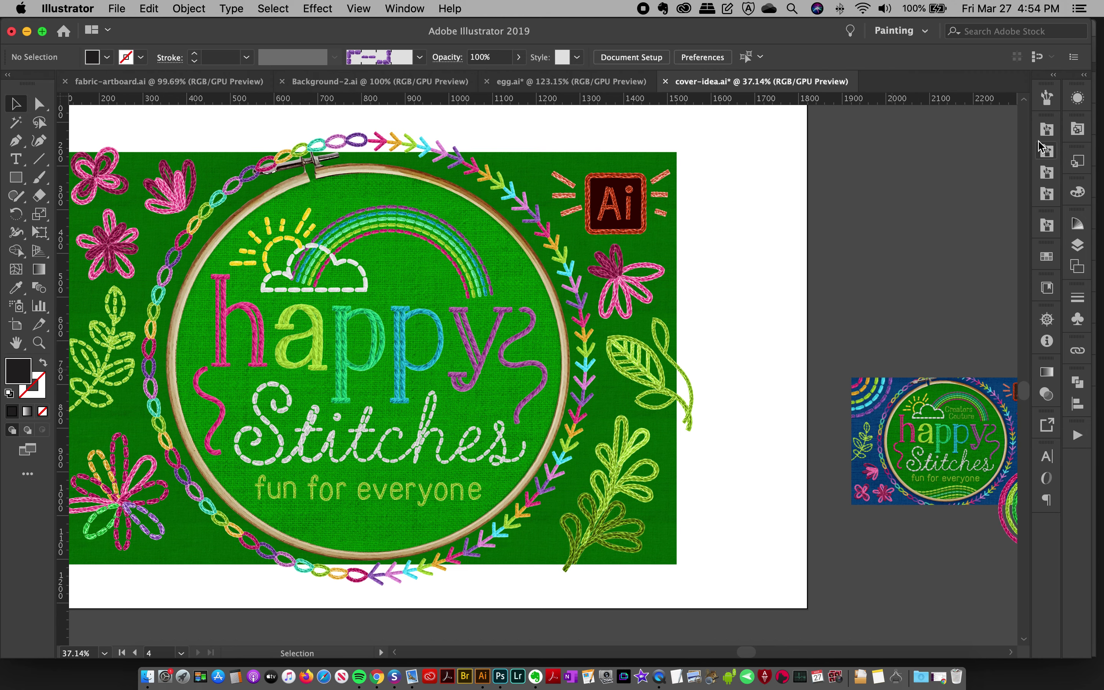
{"action": "left_click", "coordinate": [1048, 99]}
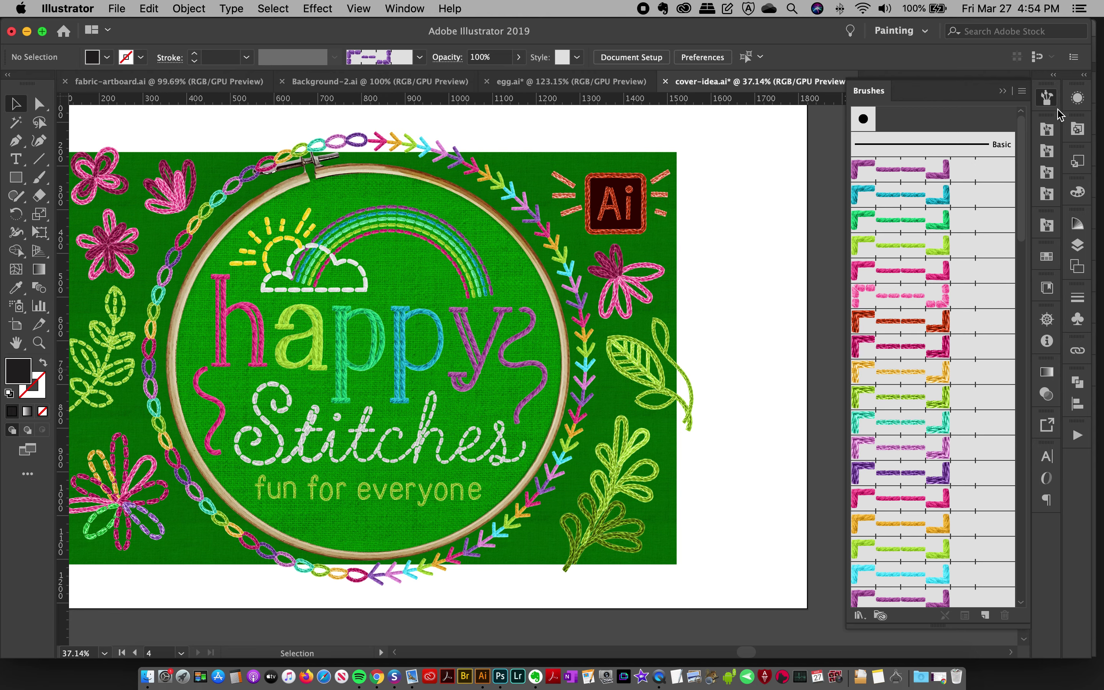
{"action": "scroll", "coordinate": [961, 201], "scroll_direction": "down", "scroll_amount": 2}
{"action": "scroll", "coordinate": [961, 201], "scroll_direction": "down", "scroll_amount": 10}
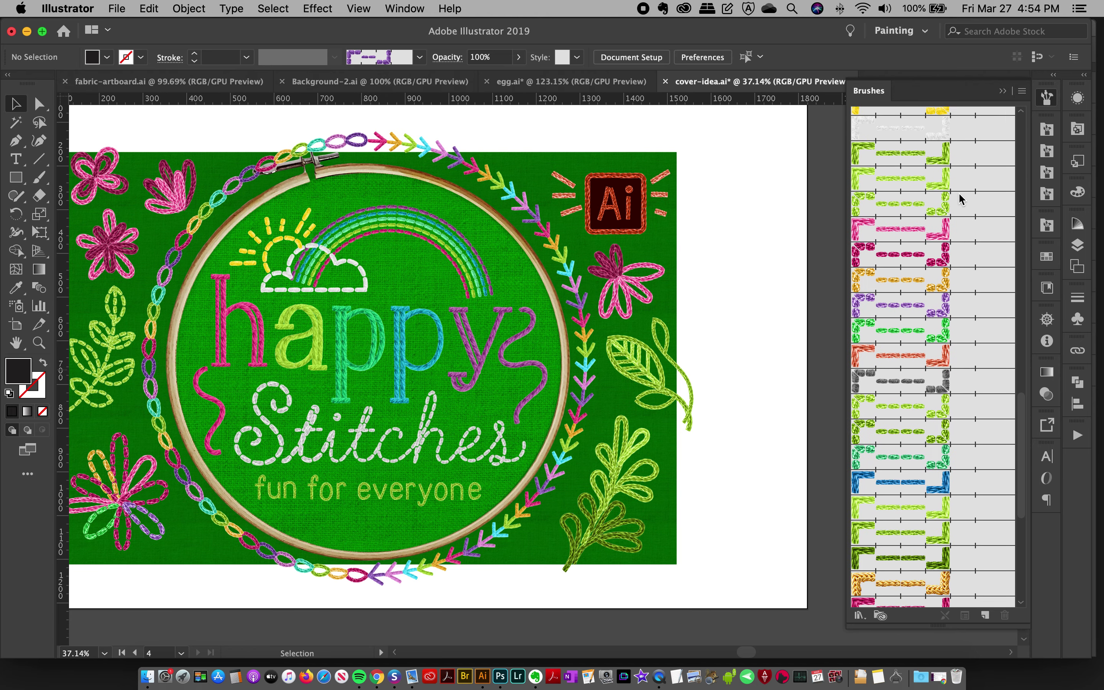
Step: Browse the 01–04 Brushes stitch libraries, close them, and return to the document's Brushes panel
{"action": "left_click", "coordinate": [1047, 98]}
{"action": "left_click", "coordinate": [1048, 130]}
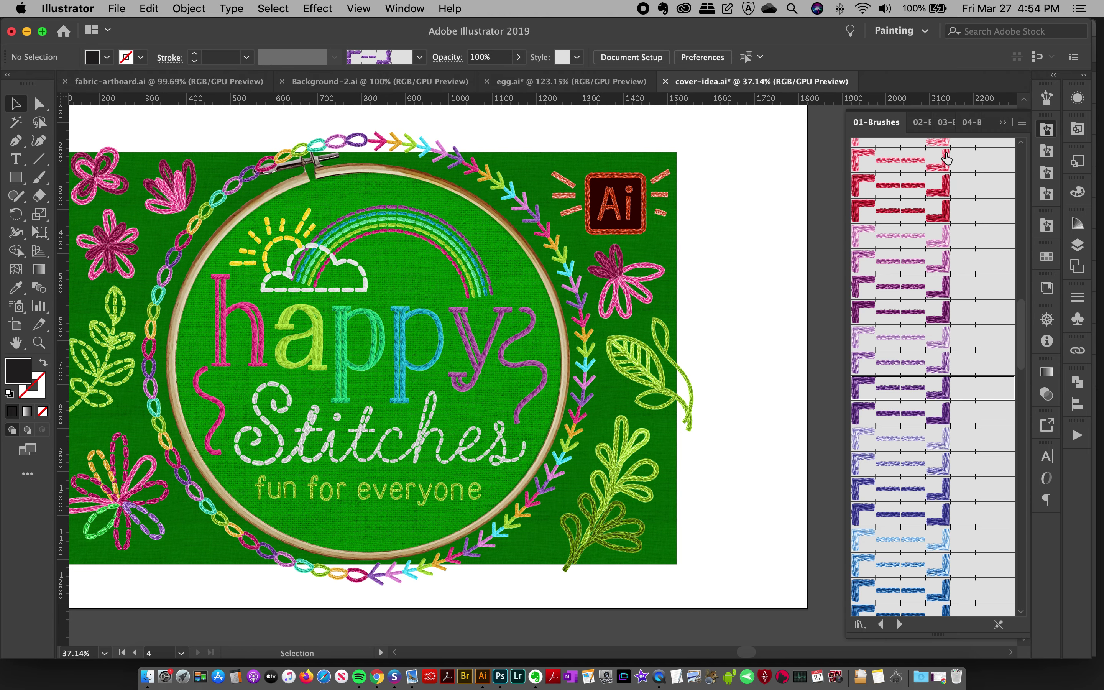
{"action": "left_click", "coordinate": [917, 122]}
{"action": "left_click", "coordinate": [949, 127]}
{"action": "left_click", "coordinate": [973, 122]}
{"action": "left_click", "coordinate": [1046, 194]}
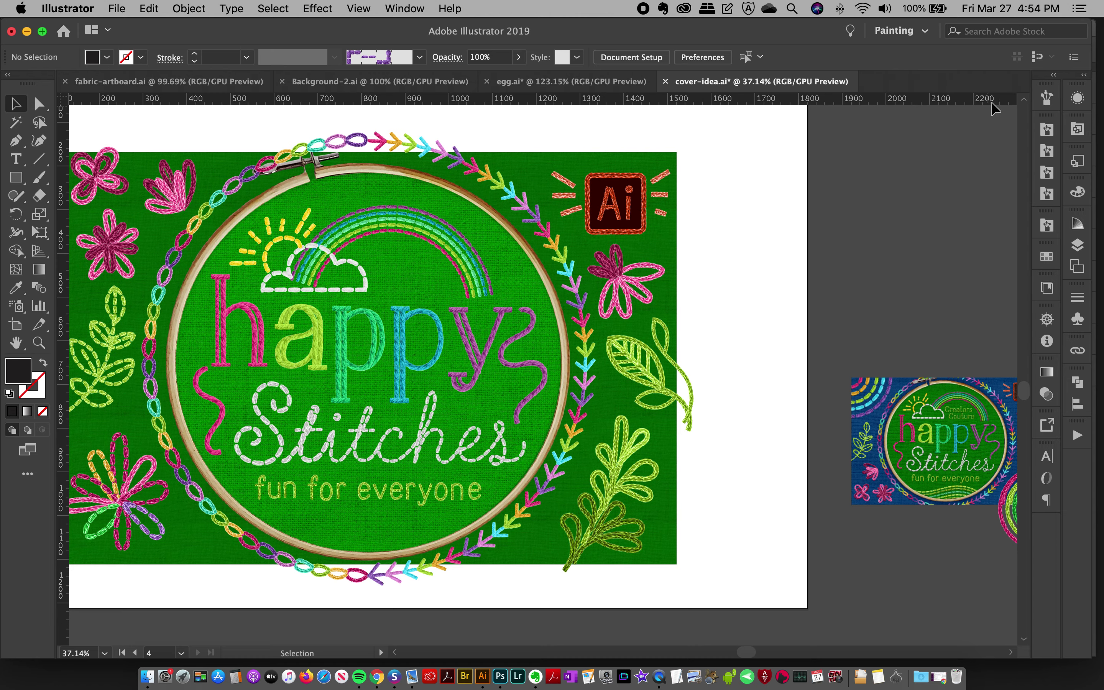
{"action": "left_click", "coordinate": [1047, 97]}
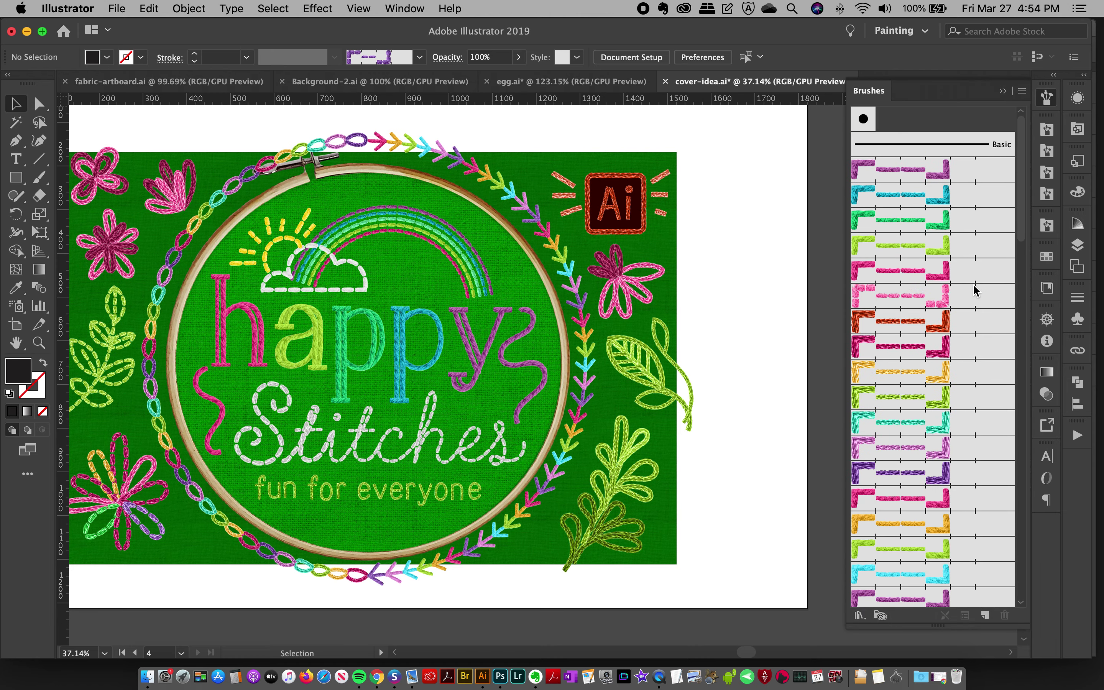
{"action": "scroll", "coordinate": [975, 291], "scroll_direction": "down", "scroll_amount": 10}
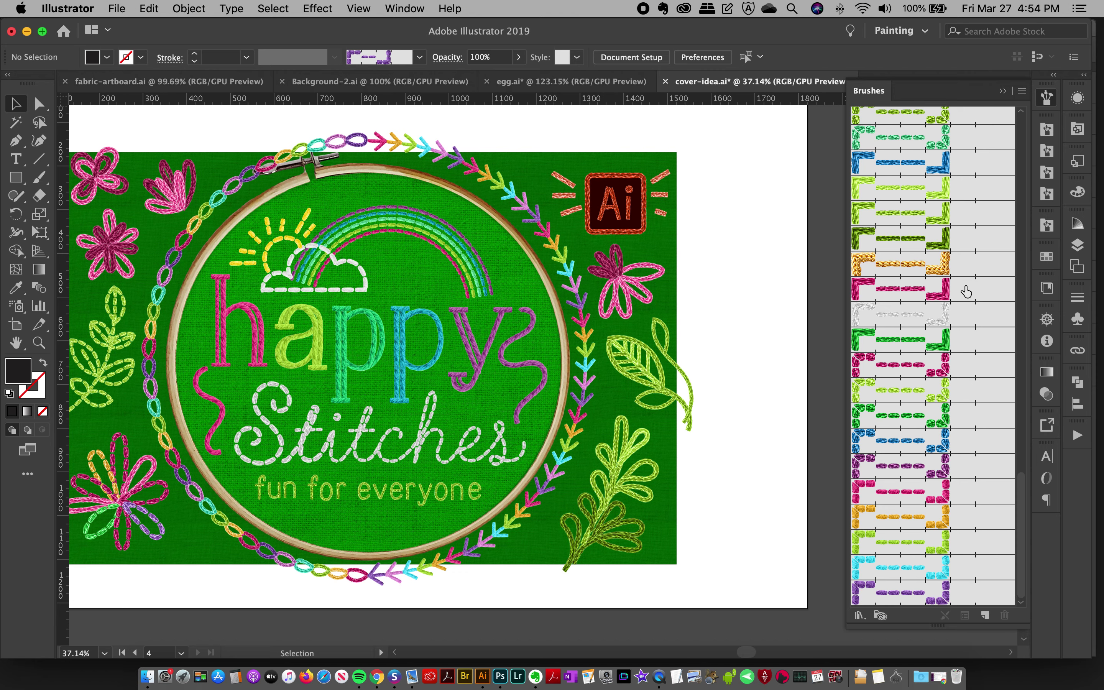
Step: Collapse the Brushes panel to reveal the blue-background and green happy Stitches artworks
{"action": "left_click", "coordinate": [1048, 98]}
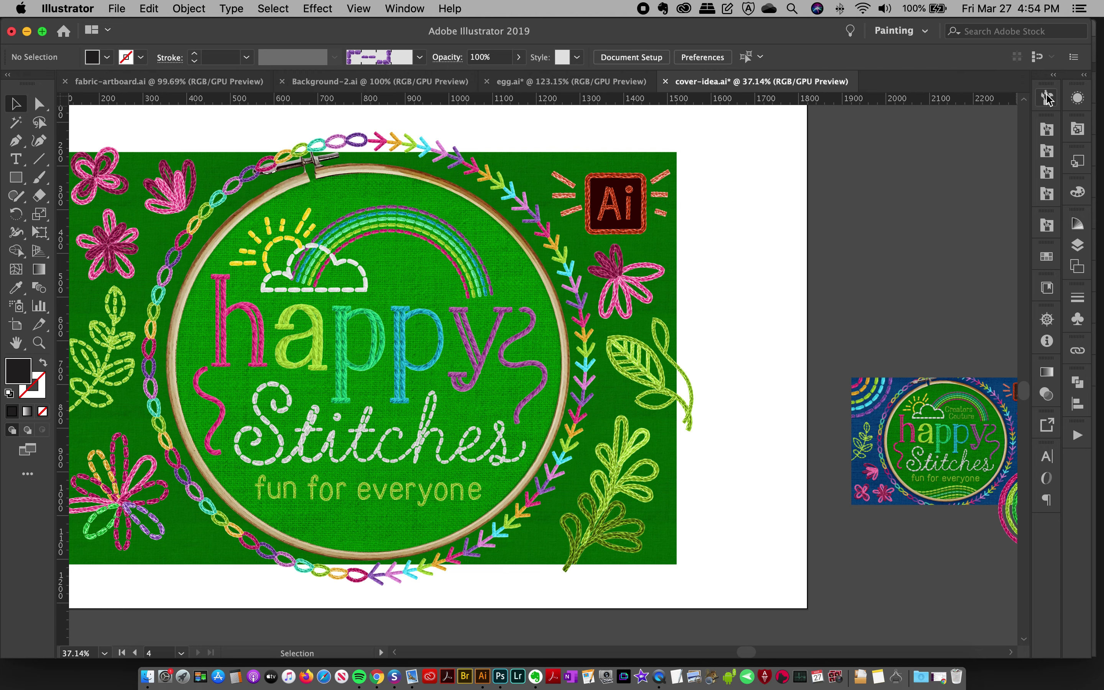